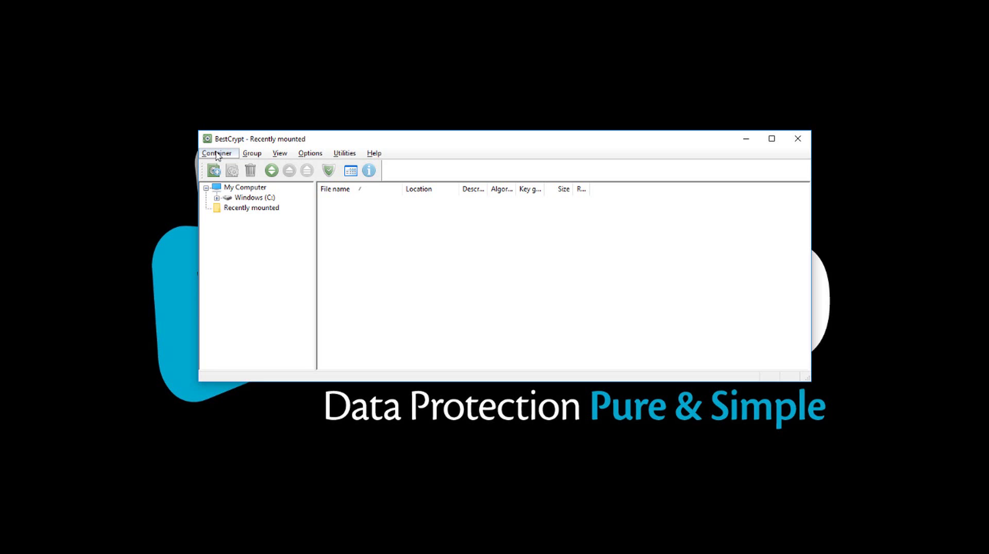
# Step: Start a 100 MB 'New Container' in Documents with the description 'Key Stretching'
pyautogui.click(217, 155)
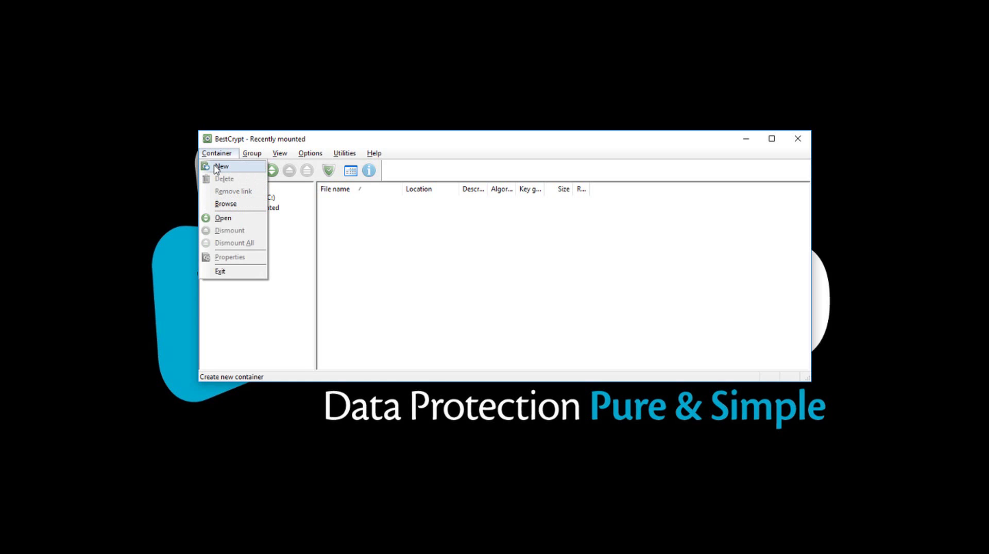
pyautogui.click(217, 168)
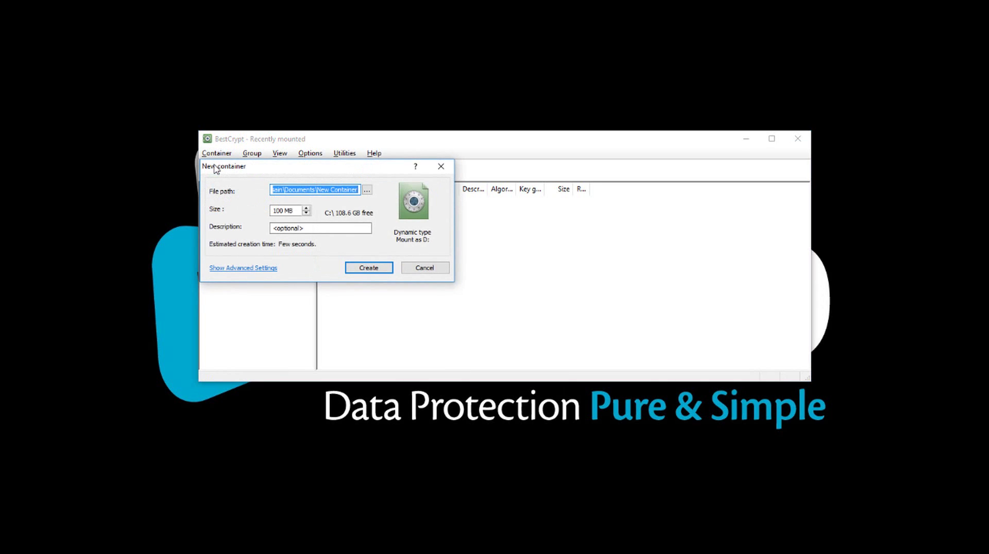
pyautogui.click(315, 189)
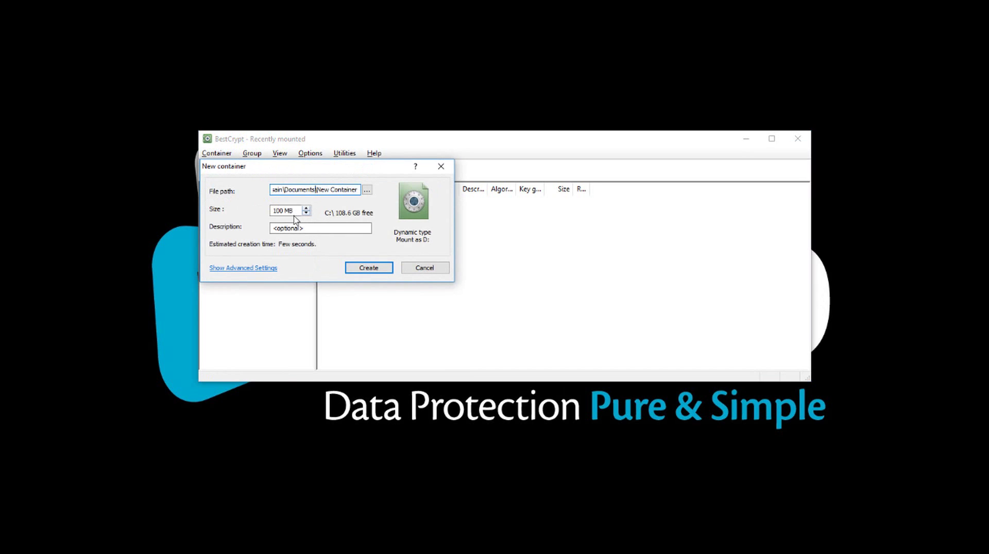
pyautogui.click(294, 211)
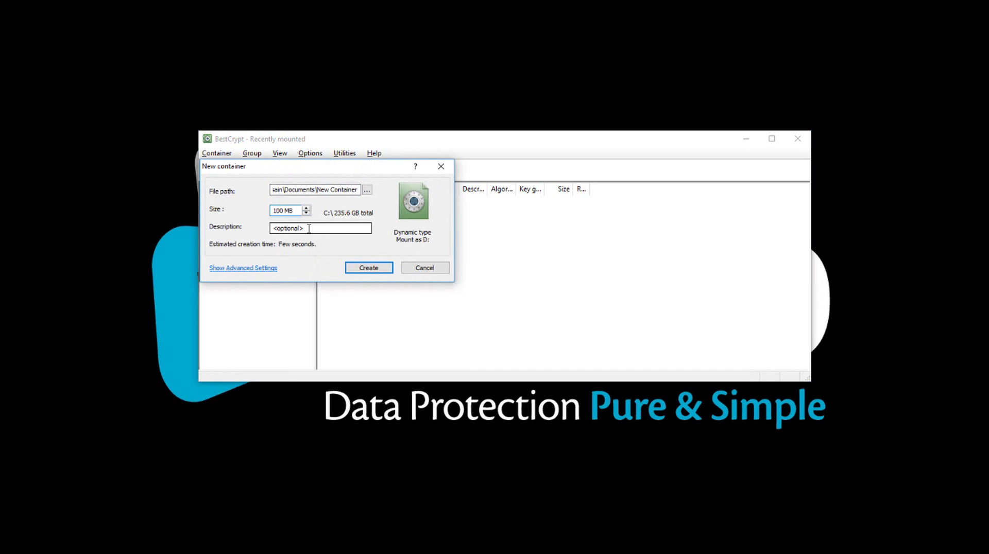
pyautogui.click(309, 229)
pyautogui.doubleClick(308, 227)
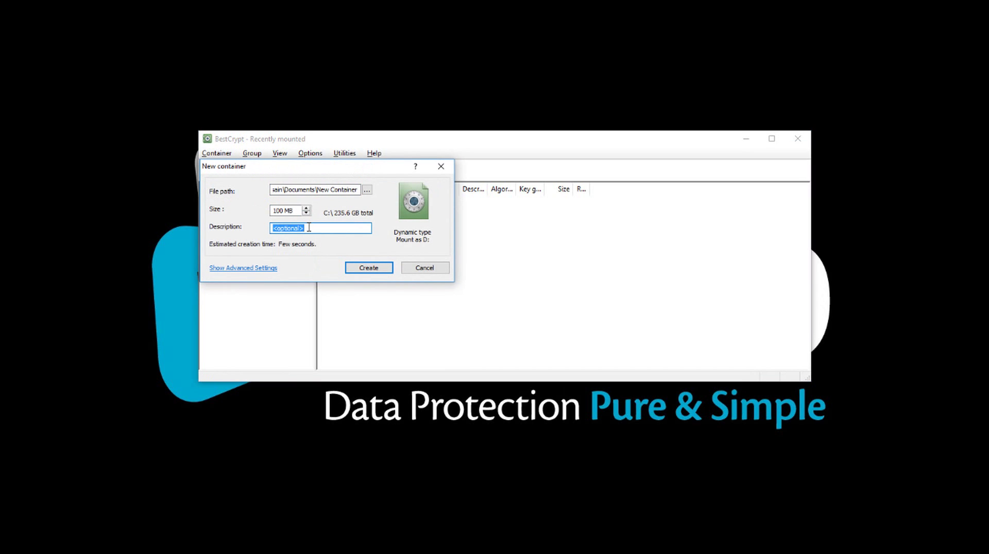
pyautogui.write('Key Stretching')
# Step: Create the container and keep Password Based Encryption with SHA-512 hashing in advanced settings
pyautogui.click(372, 269)
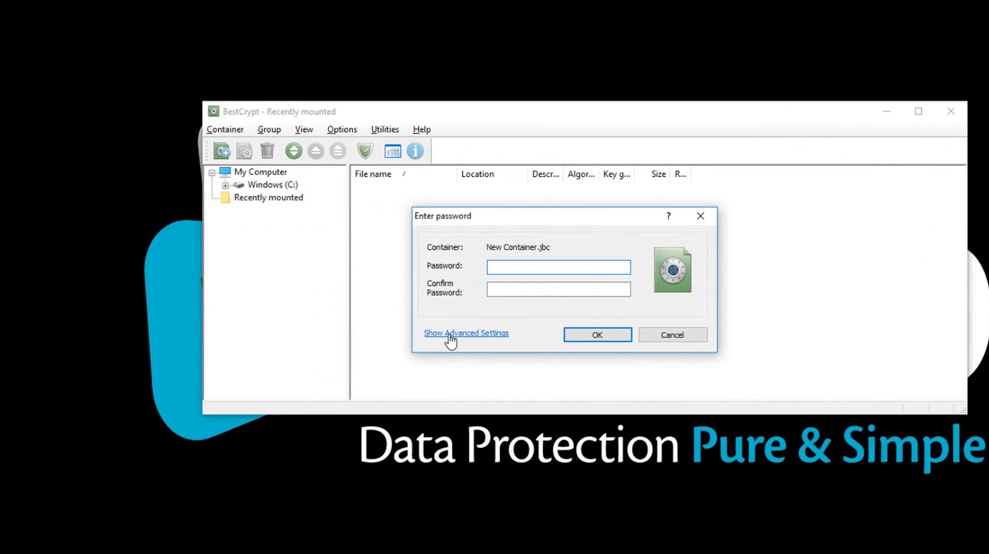
pyautogui.click(449, 333)
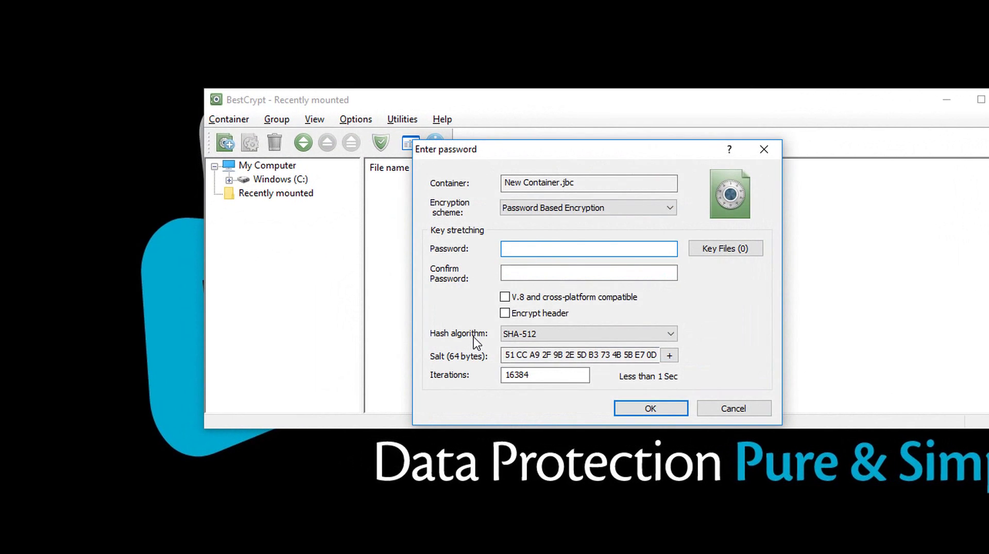
pyautogui.click(566, 208)
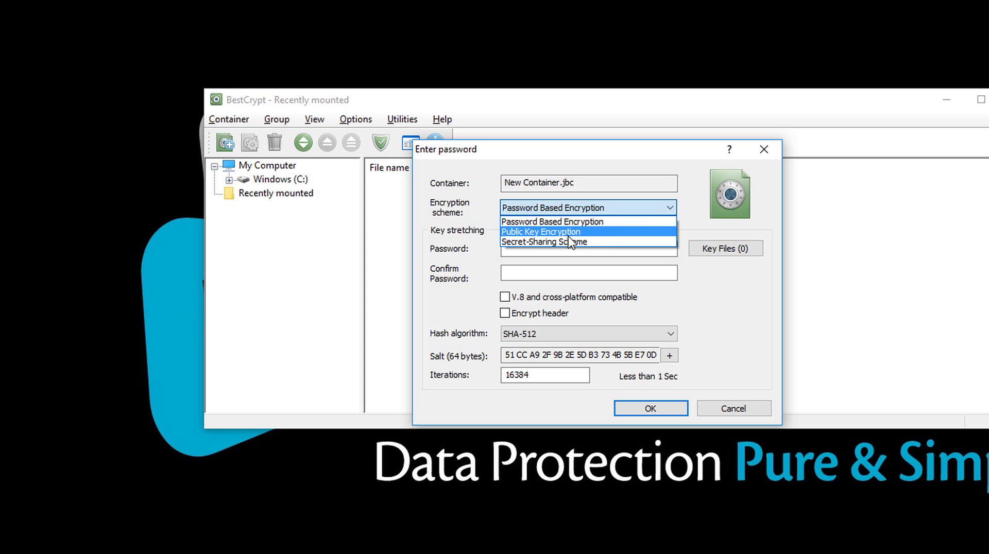
pyautogui.click(566, 222)
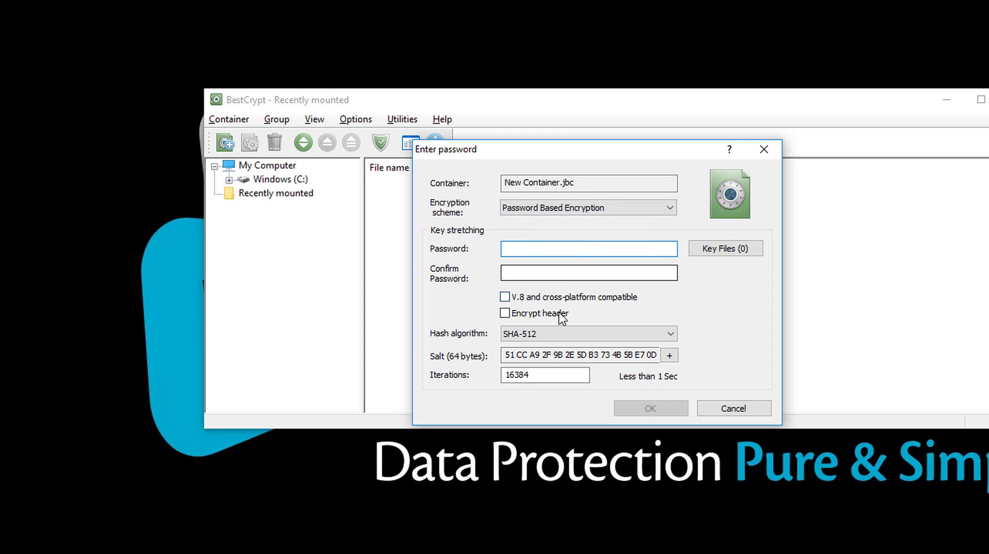
pyautogui.click(551, 332)
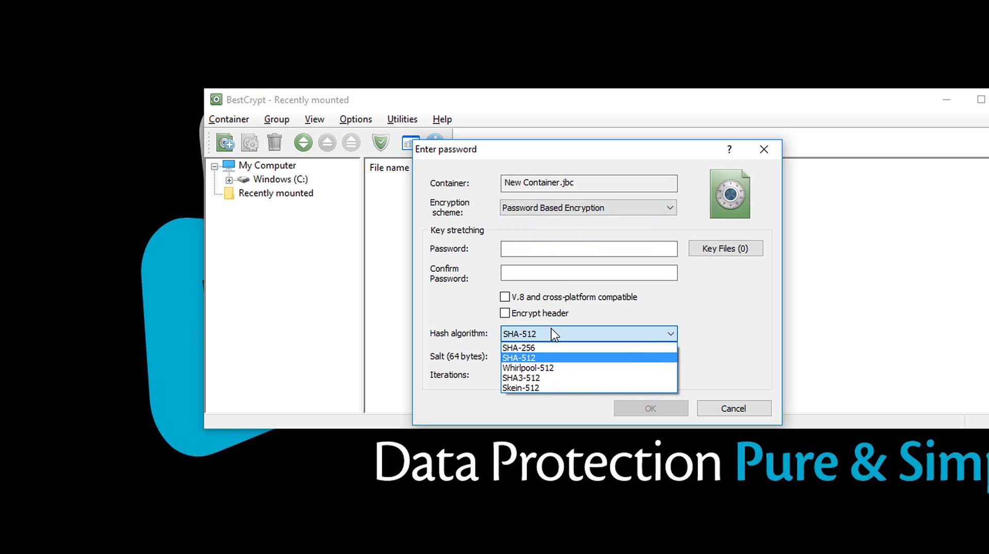
pyautogui.click(552, 334)
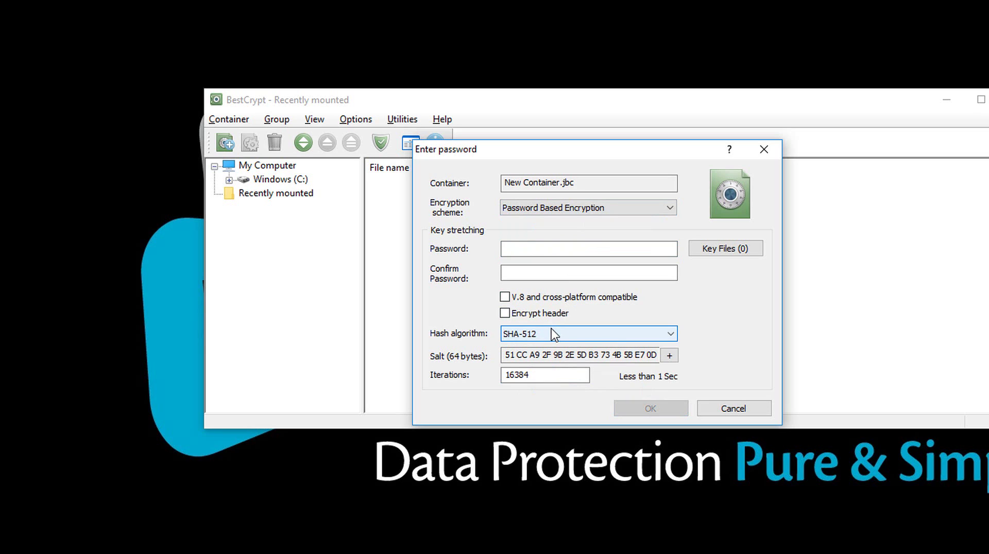
# Step: Regenerate the salt twice and select the 16384 iterations value
pyautogui.click(669, 355)
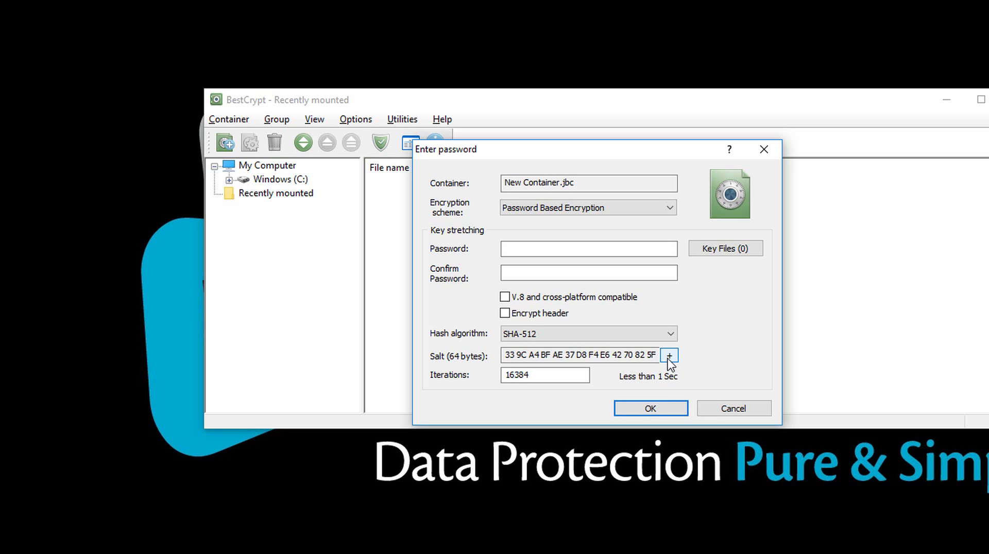
pyautogui.click(668, 355)
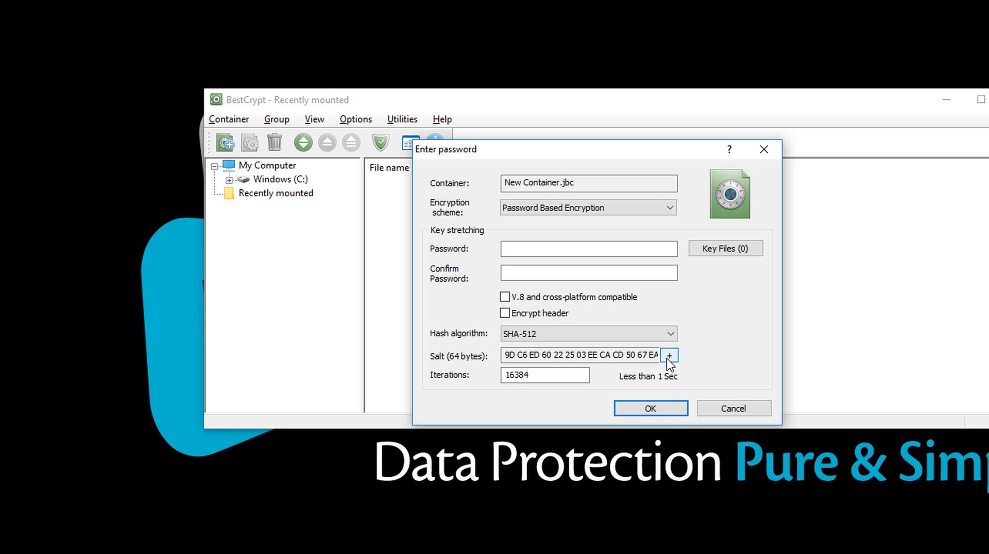
pyautogui.click(526, 374)
pyautogui.moveTo(538, 375); pyautogui.dragTo(503, 374)
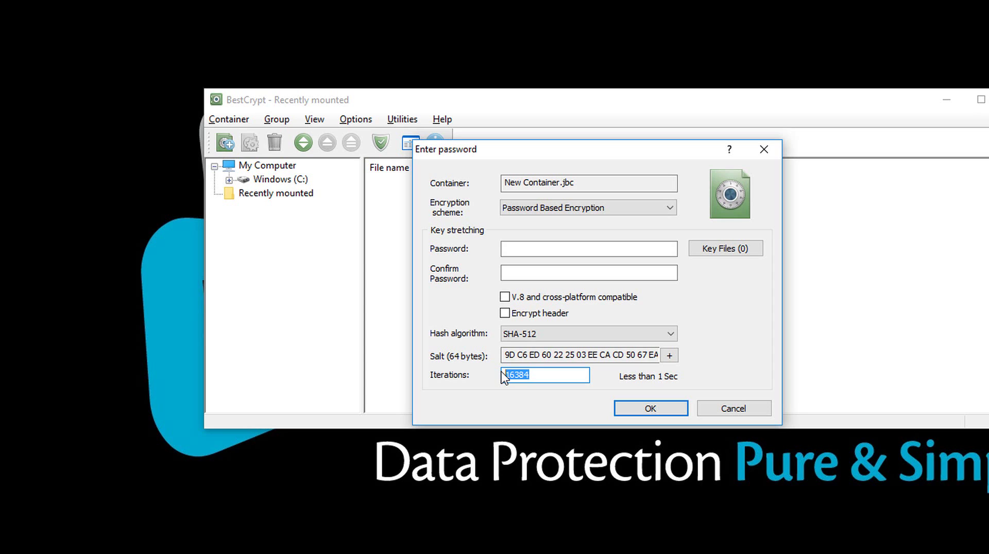
pyautogui.click(723, 249)
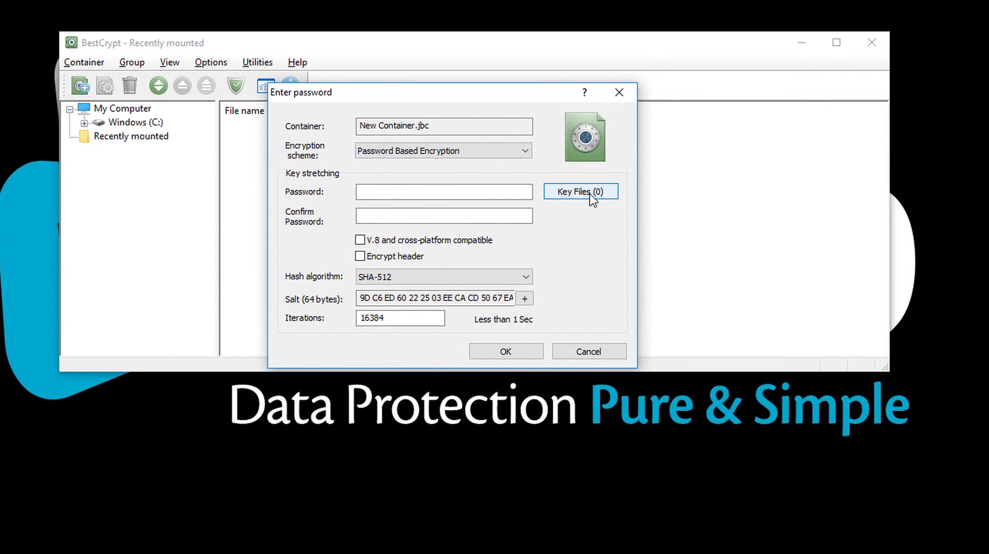
# Step: Add Documents\Jetico\Hello world as the container's key file, showing Key Files (1)
pyautogui.click(587, 194)
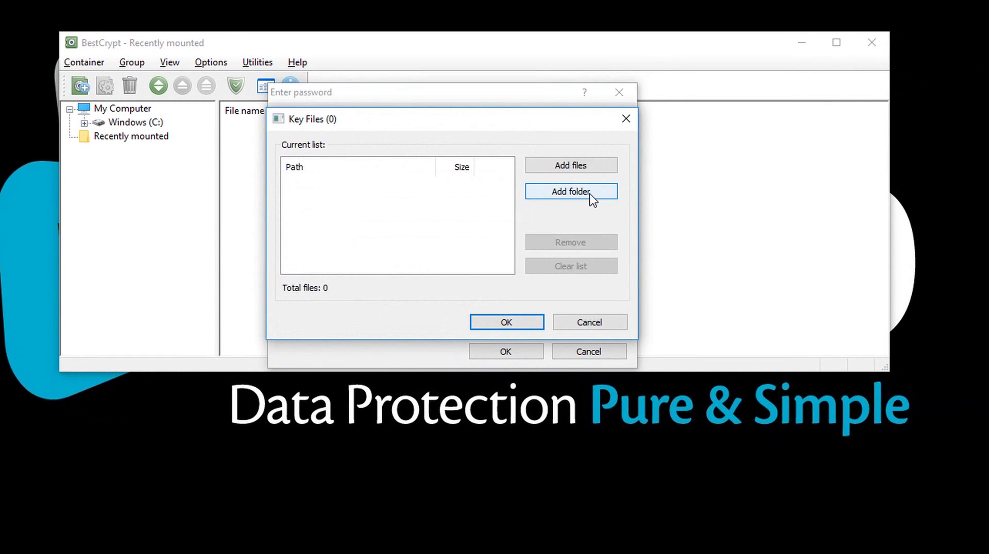
pyautogui.click(591, 166)
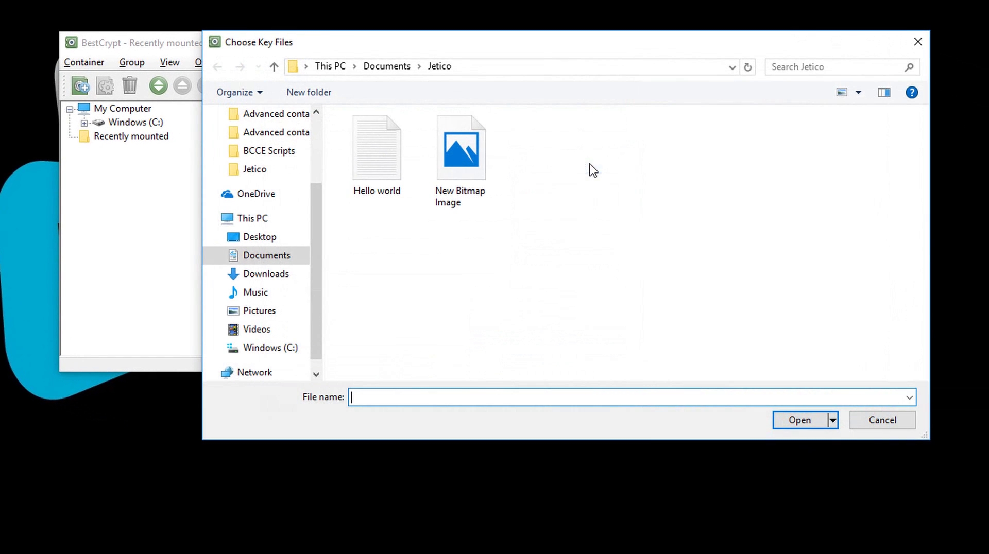
pyautogui.click(384, 154)
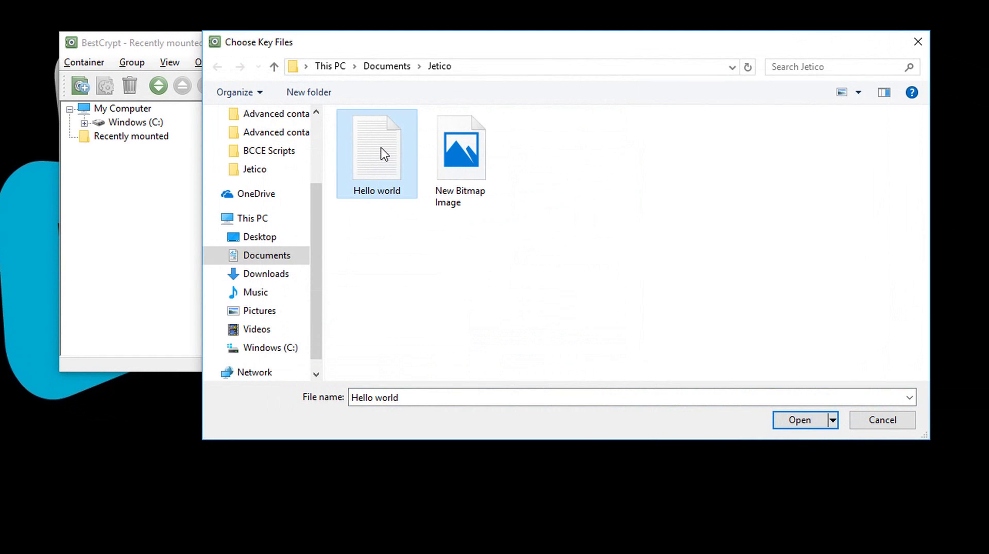
pyautogui.doubleClick(381, 153)
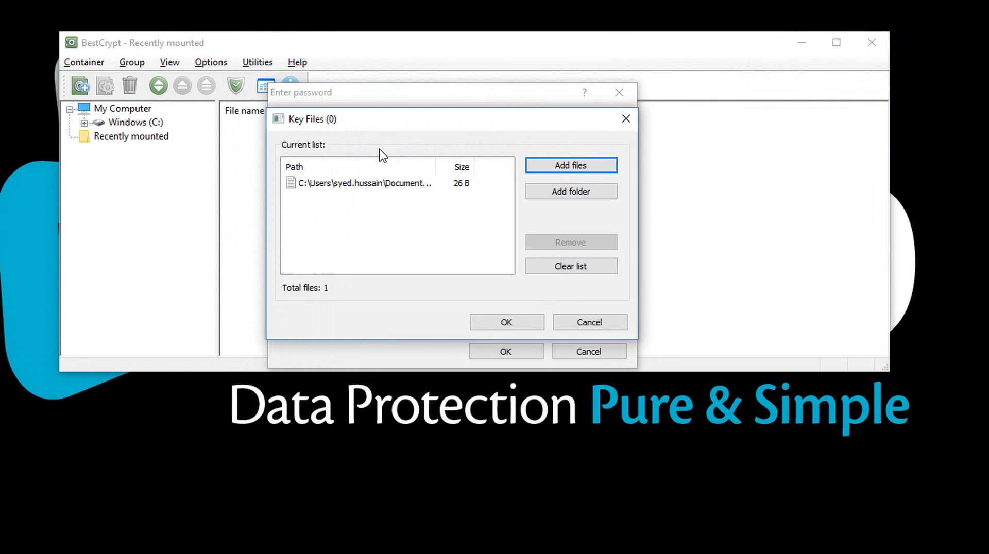
pyautogui.click(506, 322)
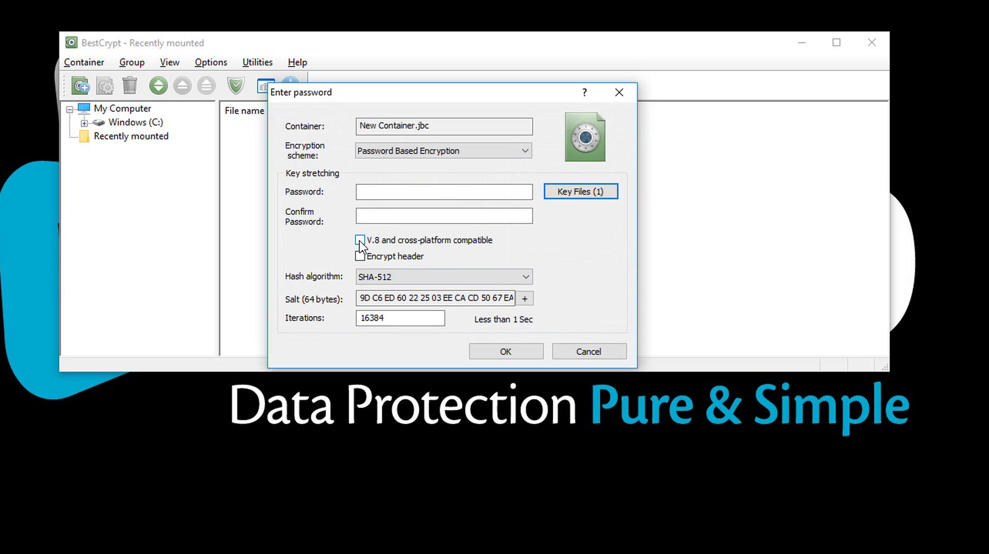
pyautogui.click(359, 241)
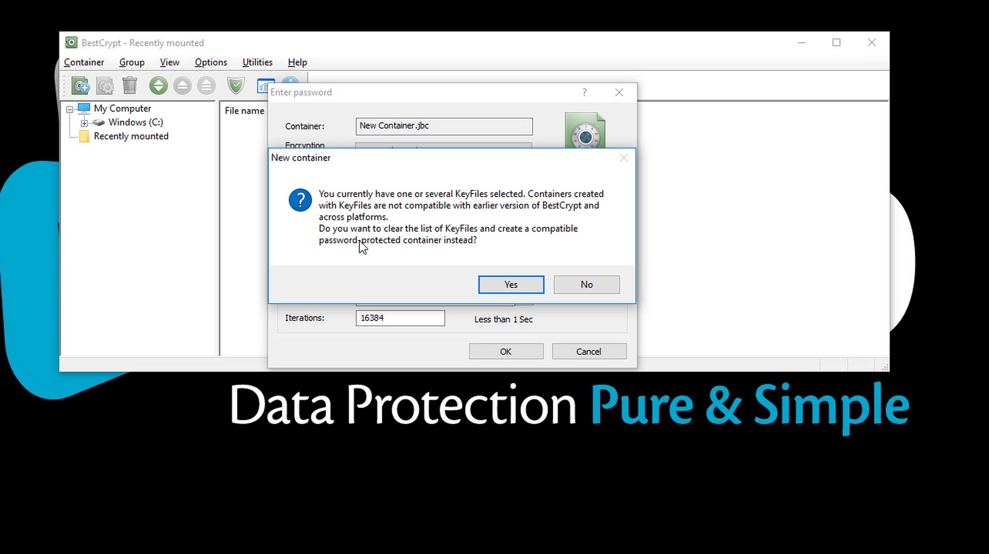
pyautogui.click(585, 290)
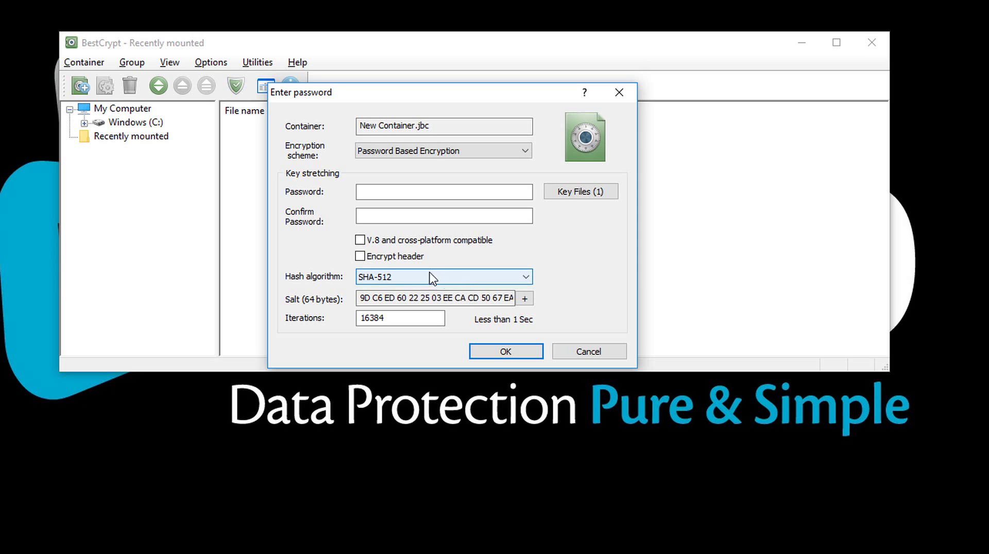
# Step: Uncheck Encrypt header while keeping SHA-512 hashing, ready to enter the password
pyautogui.click(362, 258)
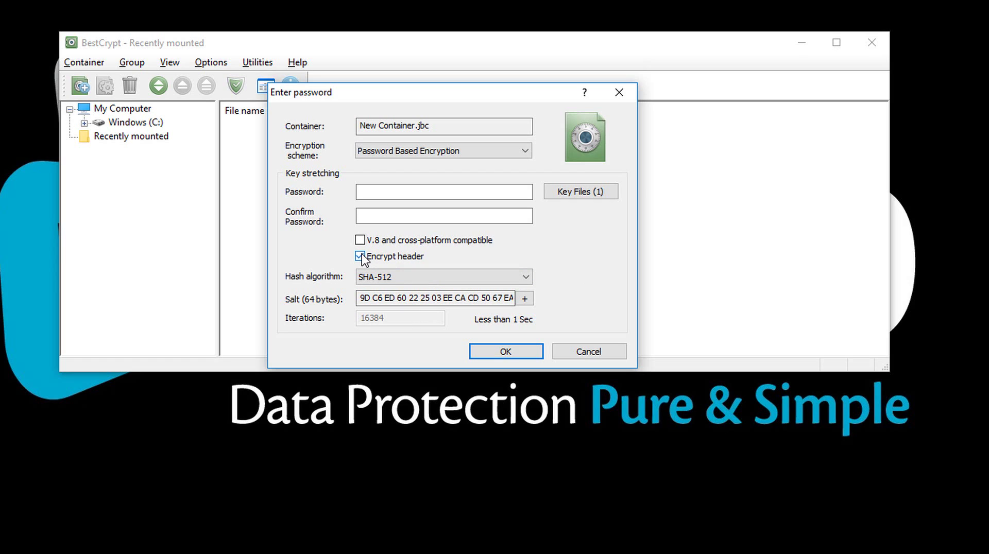
pyautogui.click(359, 256)
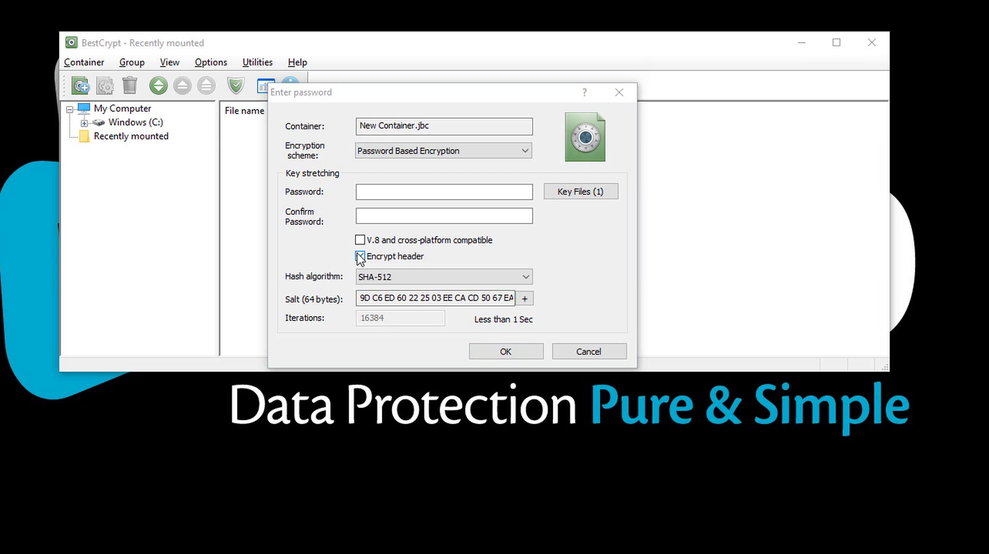
pyautogui.click(359, 257)
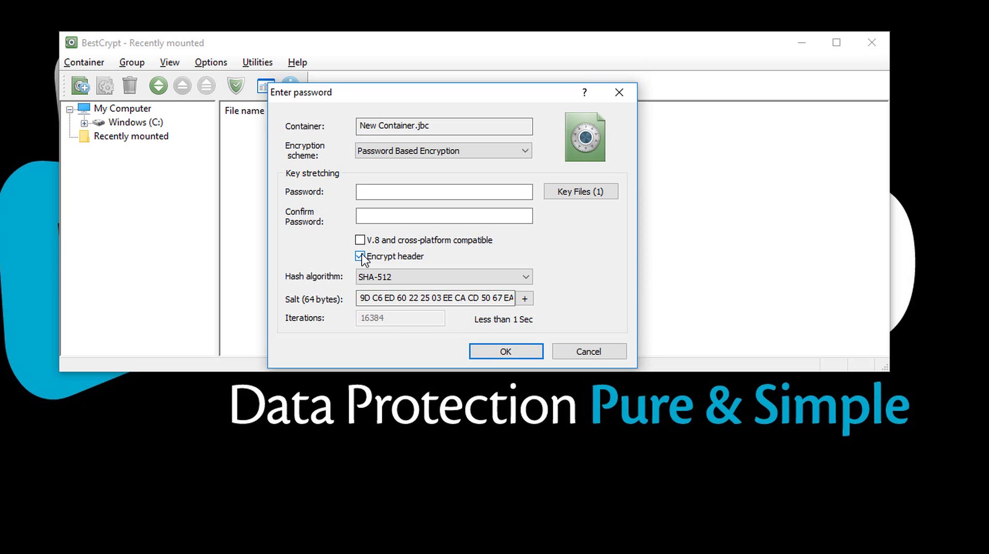
pyautogui.click(373, 192)
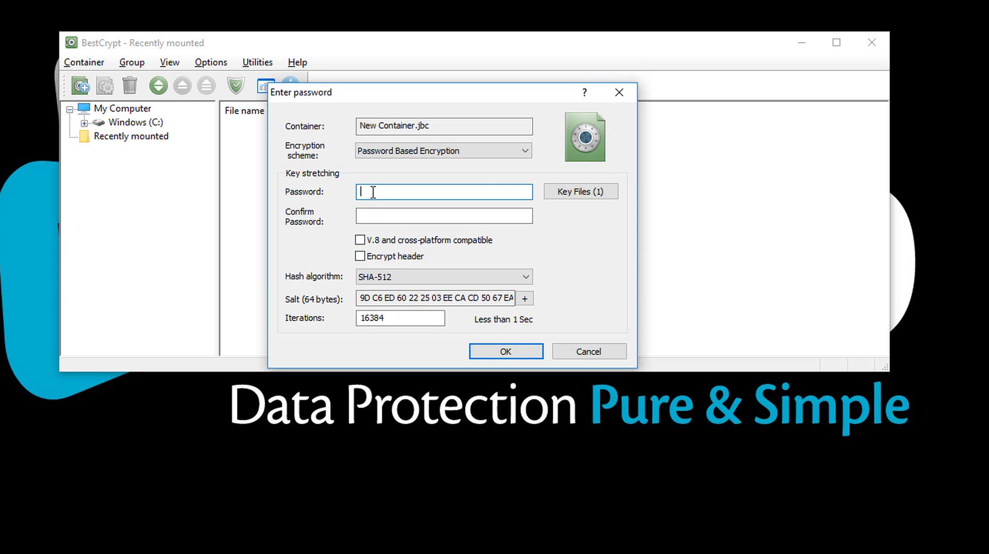
# Step: Enter and confirm the container password, then accept to generate the random seed
pyautogui.write('•••••••••')
pyautogui.click(376, 217)
pyautogui.write('•••••••••')
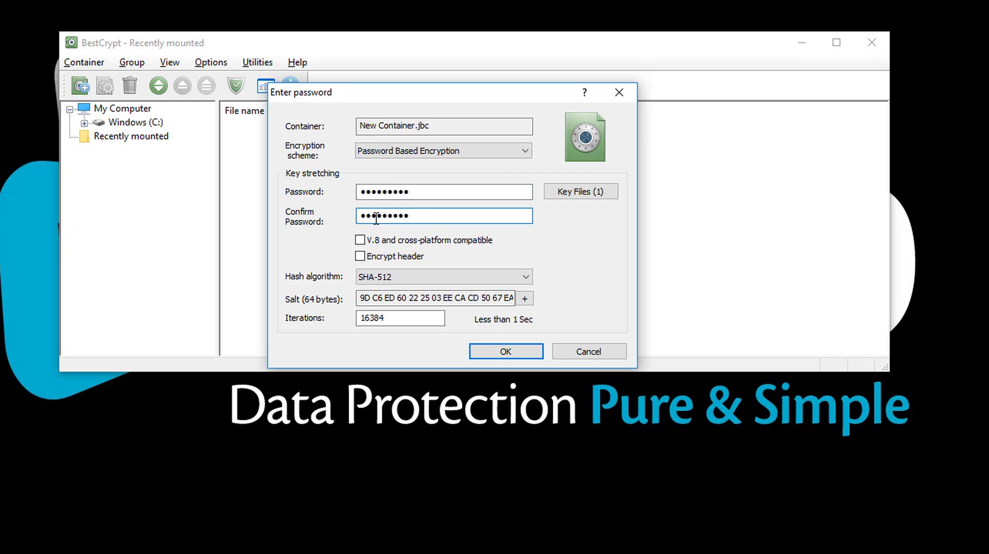
pyautogui.click(490, 353)
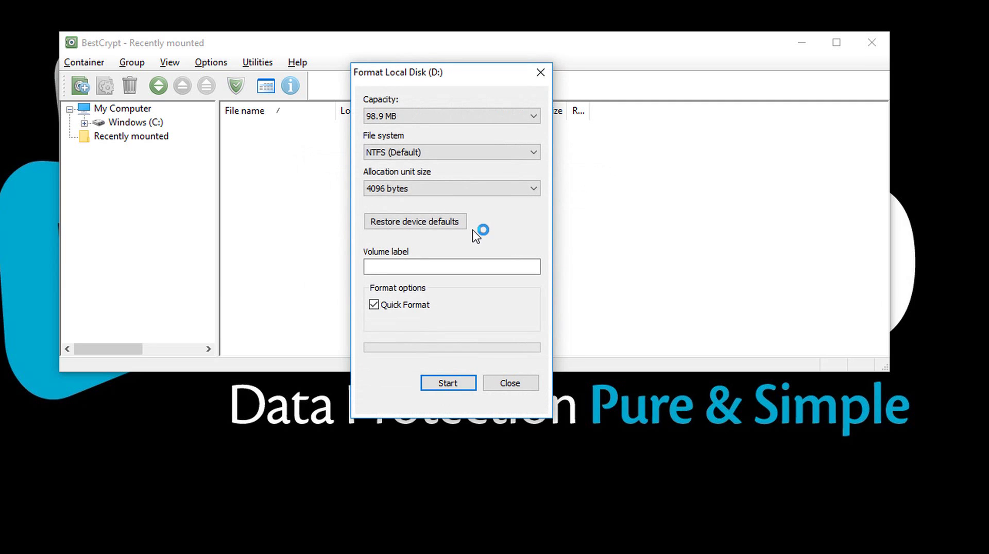
# Step: Format drive D: as NTFS, confirm the erase warning, and close the format window
pyautogui.click(444, 384)
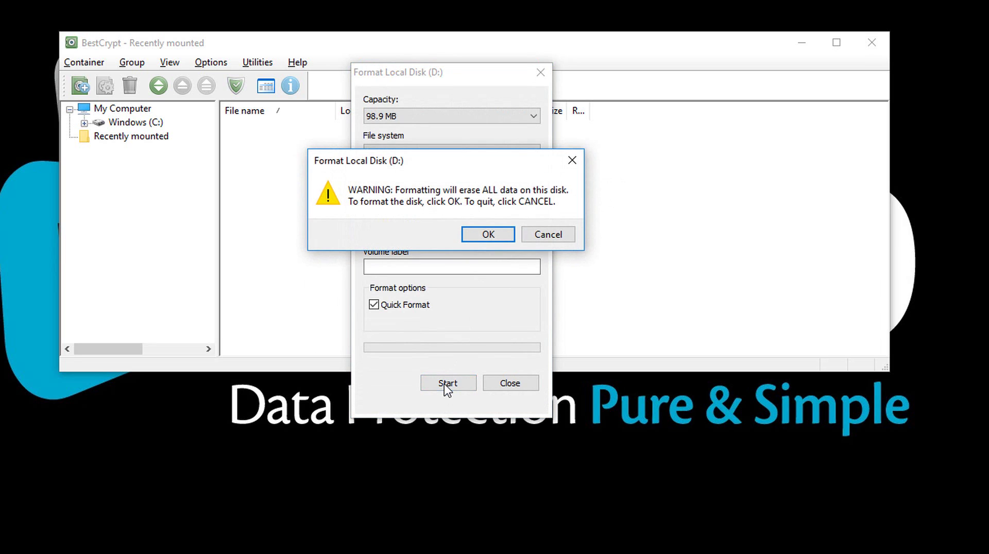
pyautogui.click(479, 236)
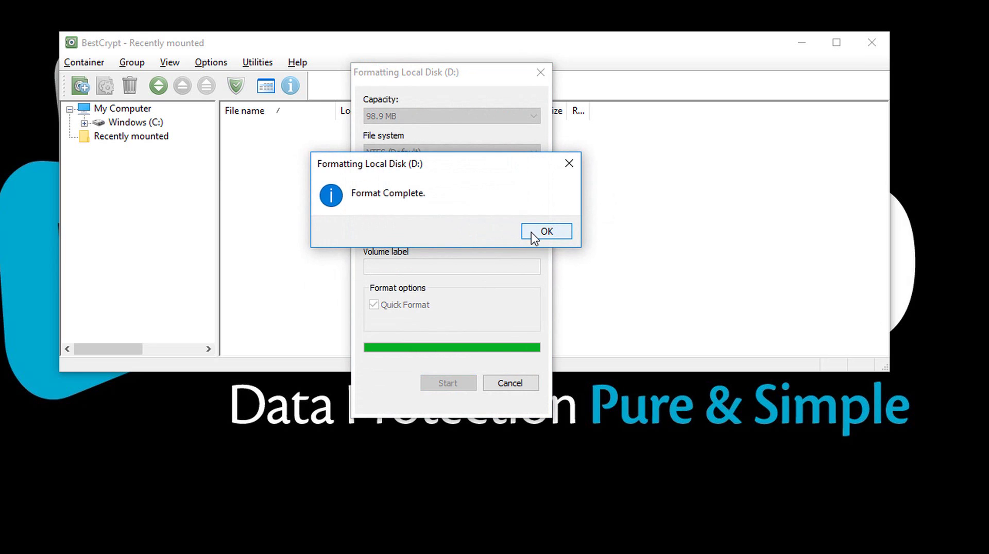
pyautogui.click(531, 232)
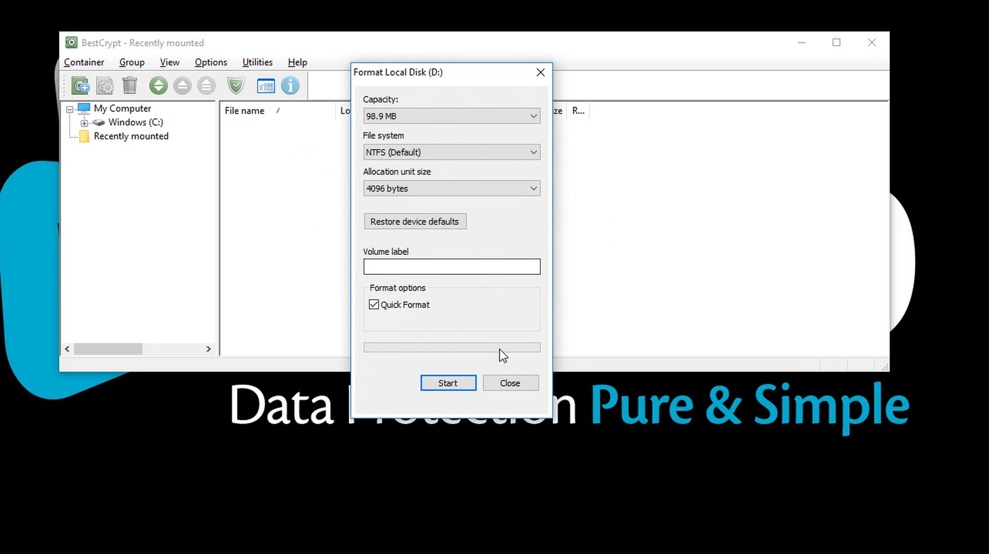
pyautogui.click(500, 384)
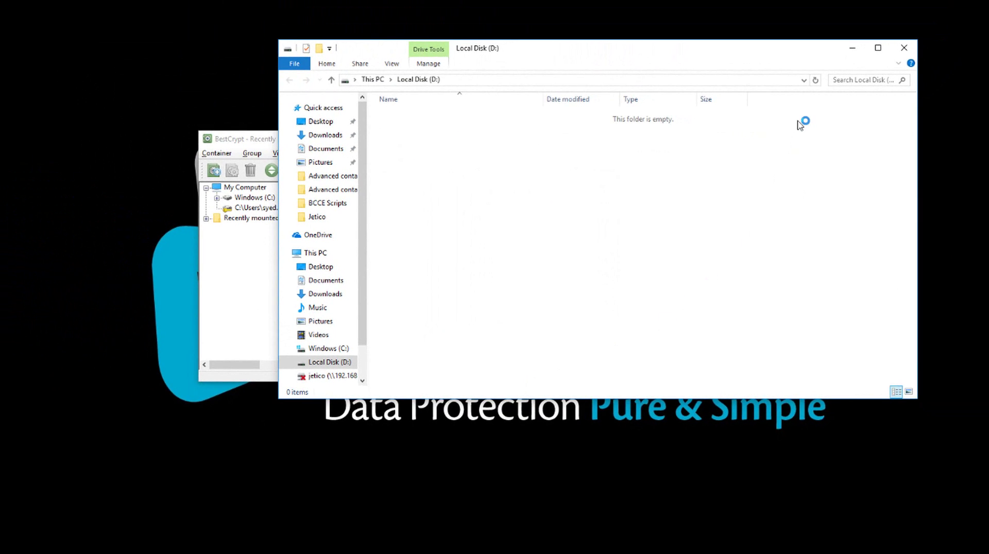
# Step: Close the D: window and dismount New Container.jbc, leaving it selected
pyautogui.click(902, 48)
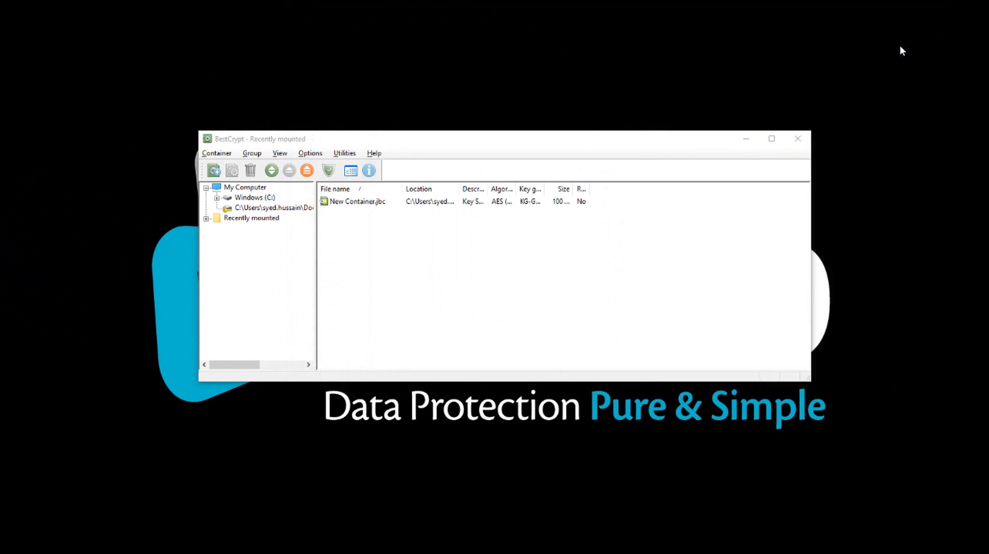
pyautogui.click(355, 204)
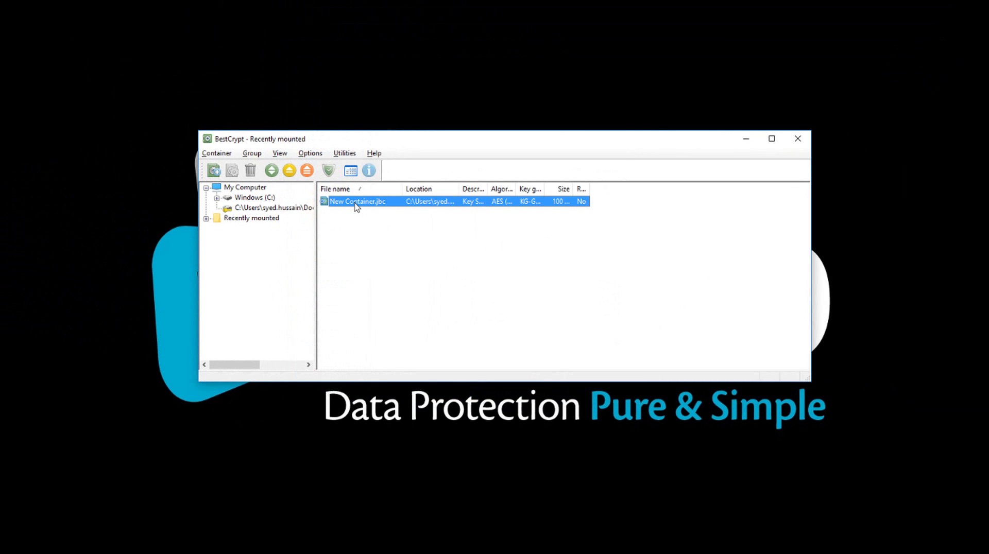
pyautogui.click(290, 172)
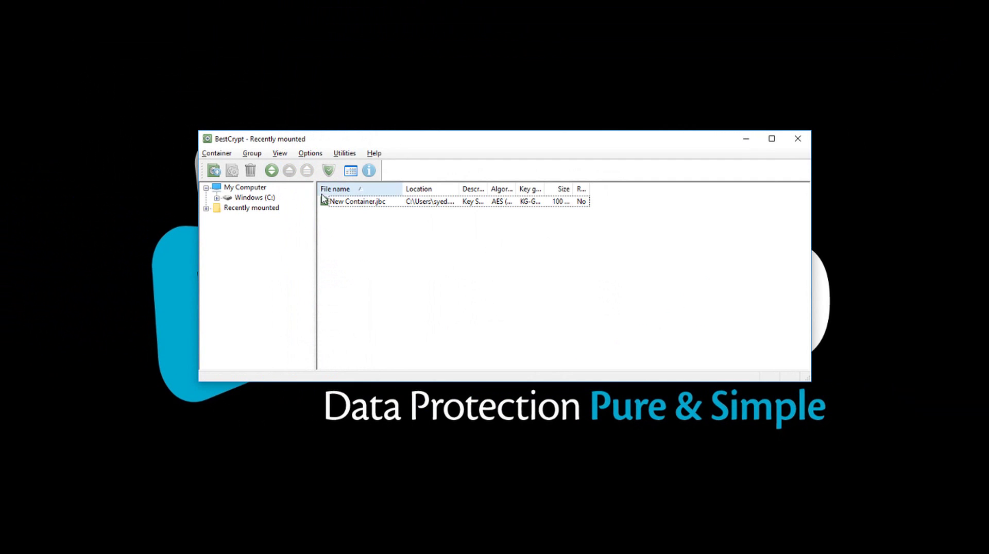
pyautogui.click(347, 202)
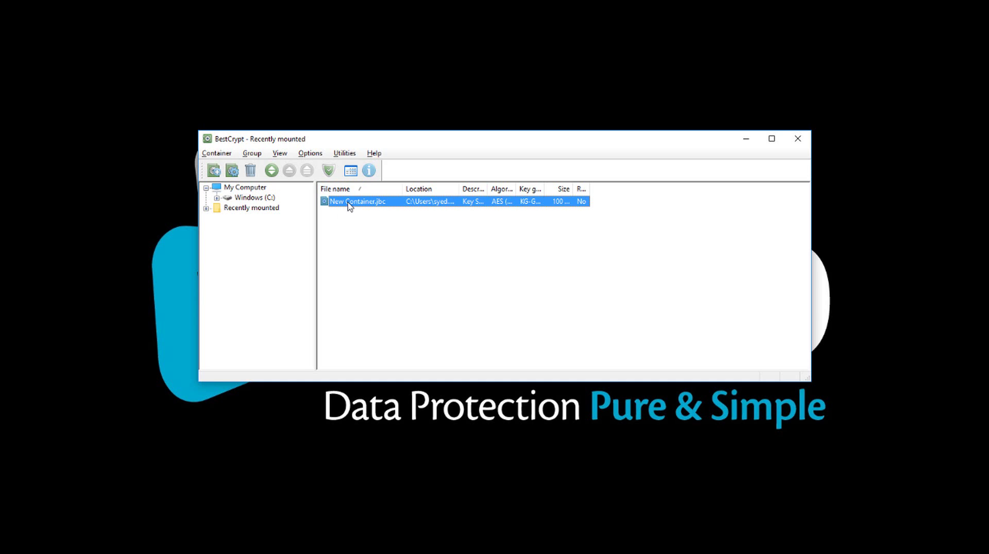
# Step: Mount New Container.jbc with the Hello world file added as its key file
pyautogui.rightClick(348, 205)
pyautogui.click(369, 213)
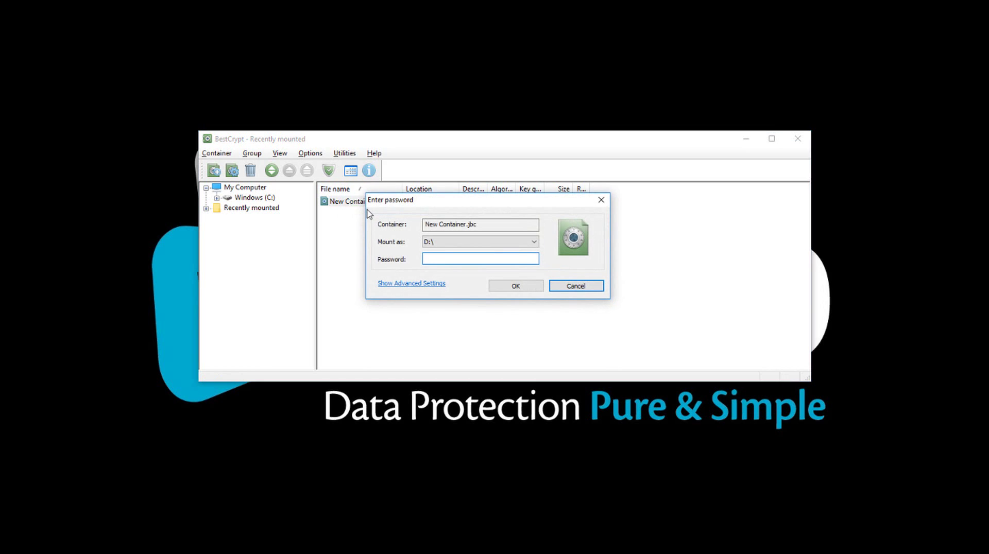
pyautogui.click(419, 283)
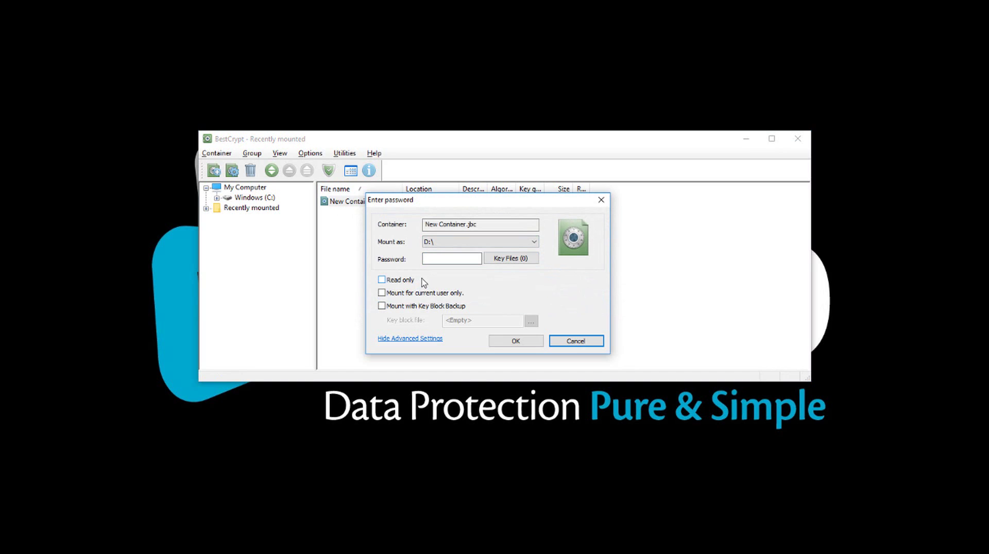
pyautogui.click(491, 261)
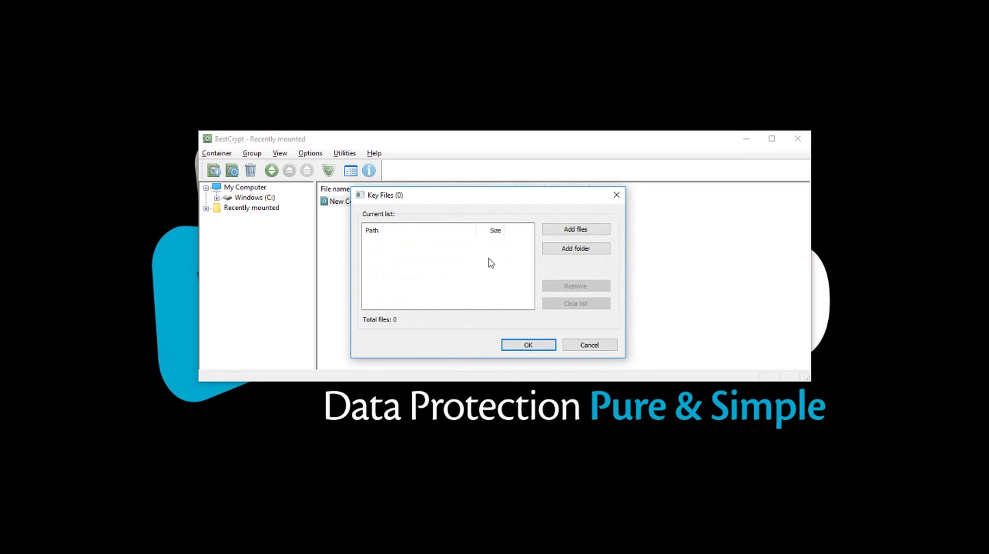
pyautogui.click(415, 249)
pyautogui.click(552, 228)
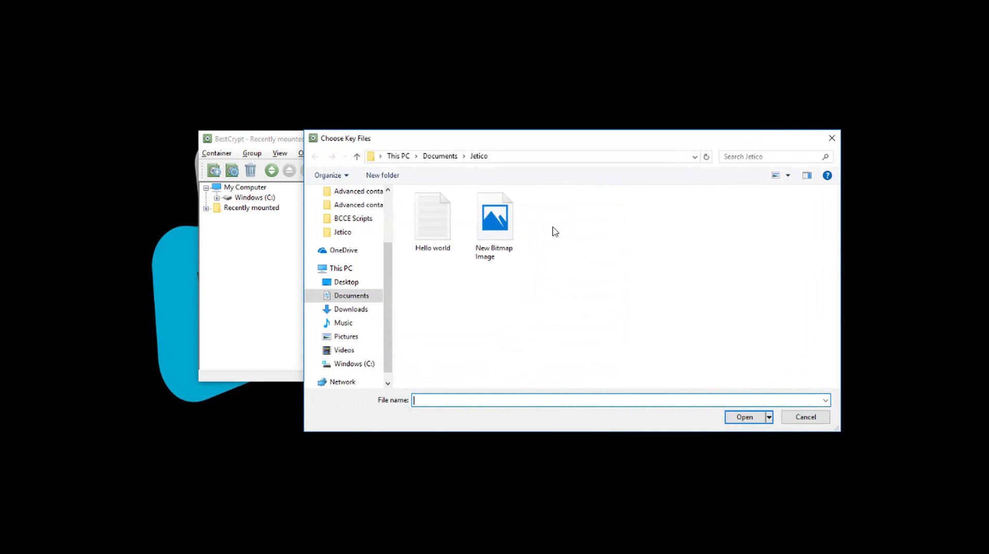
pyautogui.doubleClick(420, 236)
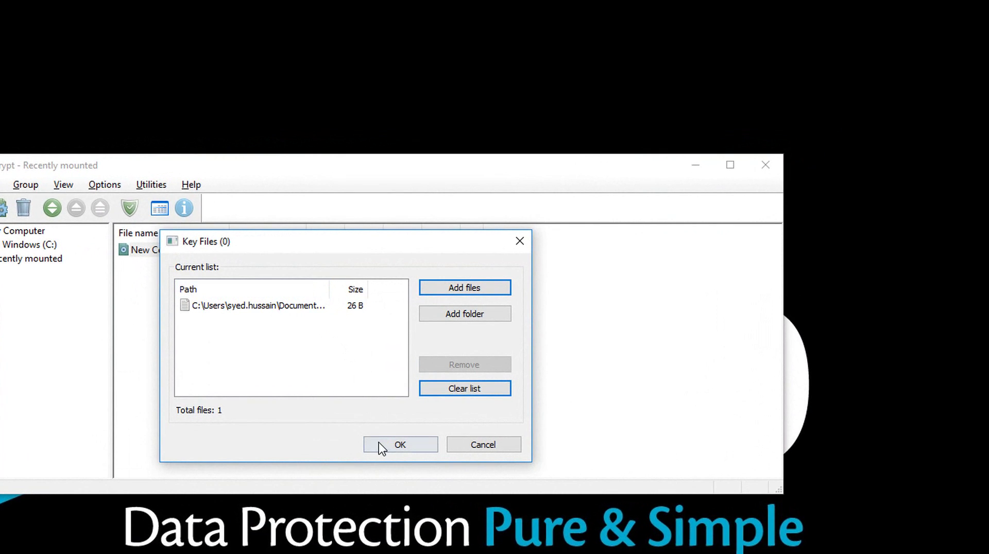
pyautogui.click(380, 446)
# Step: Enter the container password and mount it as drive D:
pyautogui.click(275, 329)
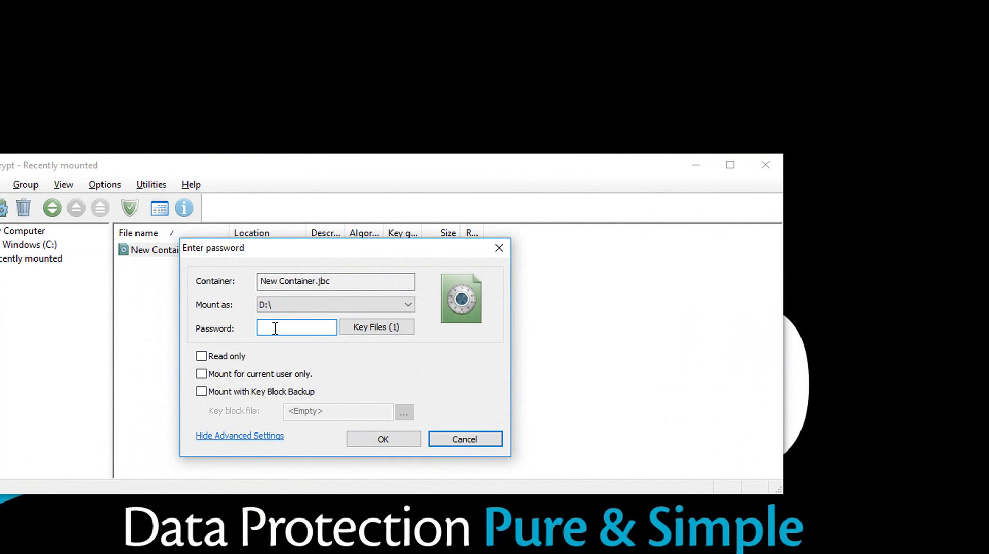
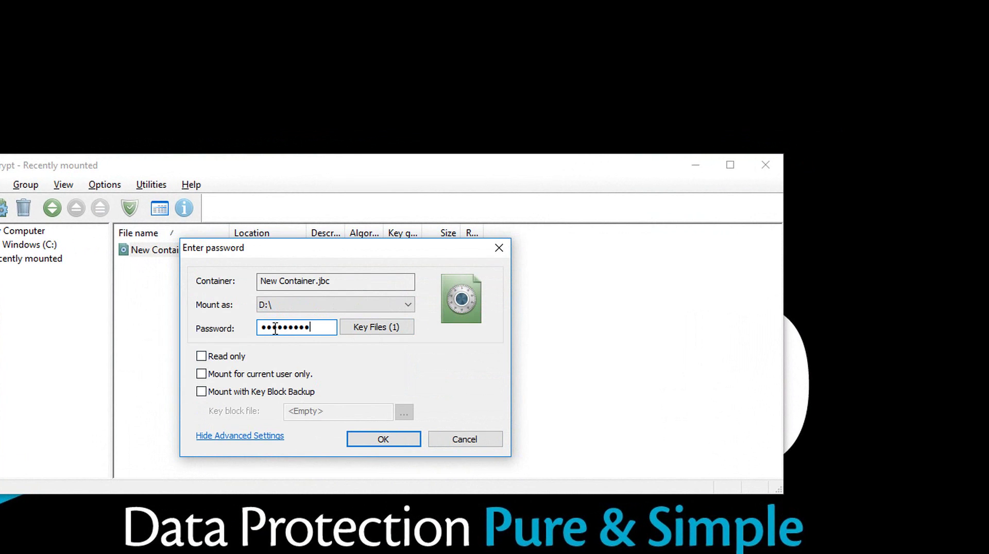
pyautogui.click(363, 439)
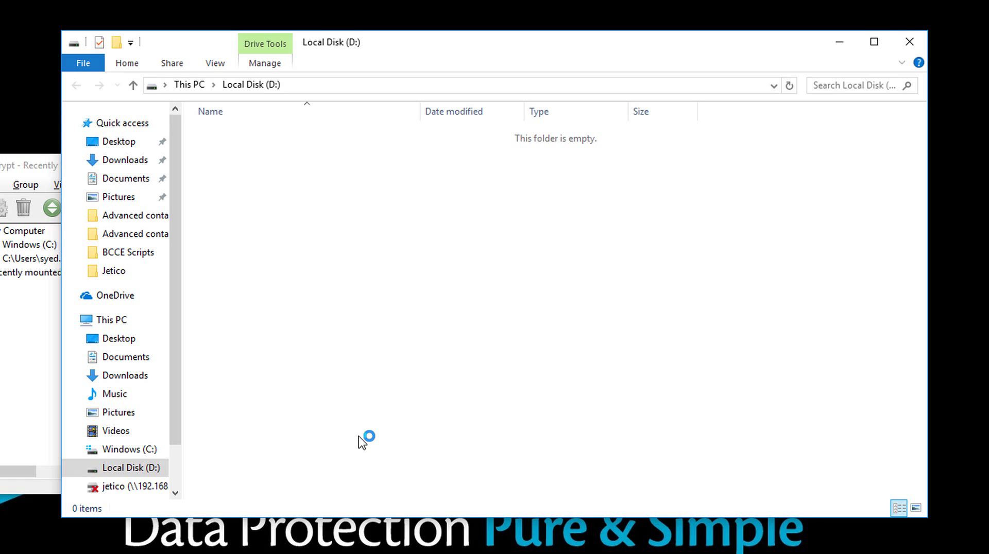
# Step: Close the empty Local Disk (D:) File Explorer window
pyautogui.click(912, 44)
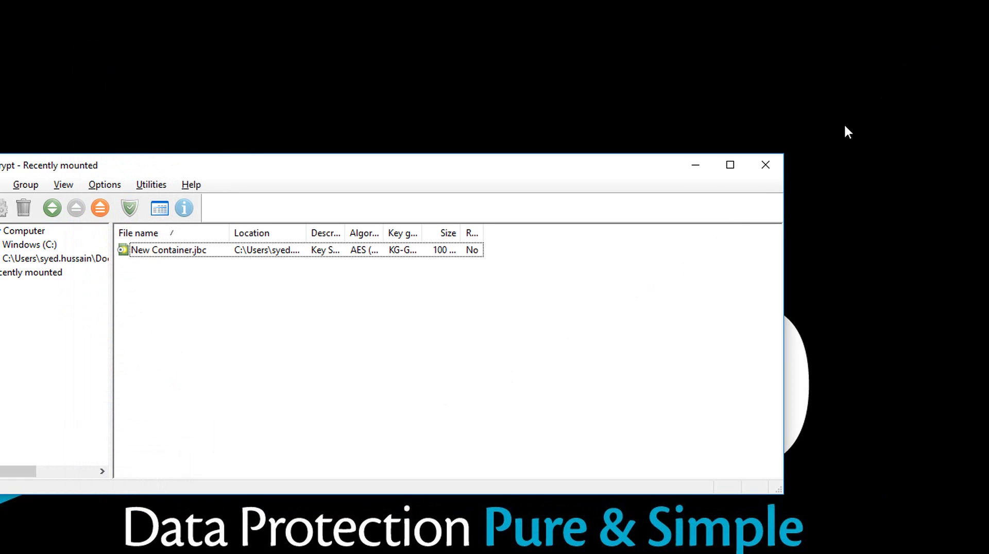